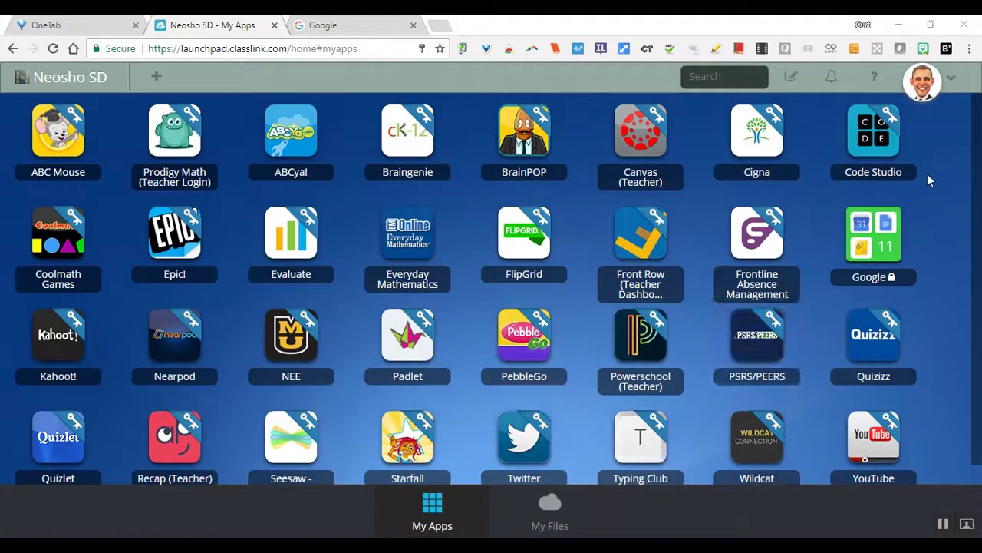
# - Open My Profile settings from the avatar's account menu
pyautogui.click(929, 85)
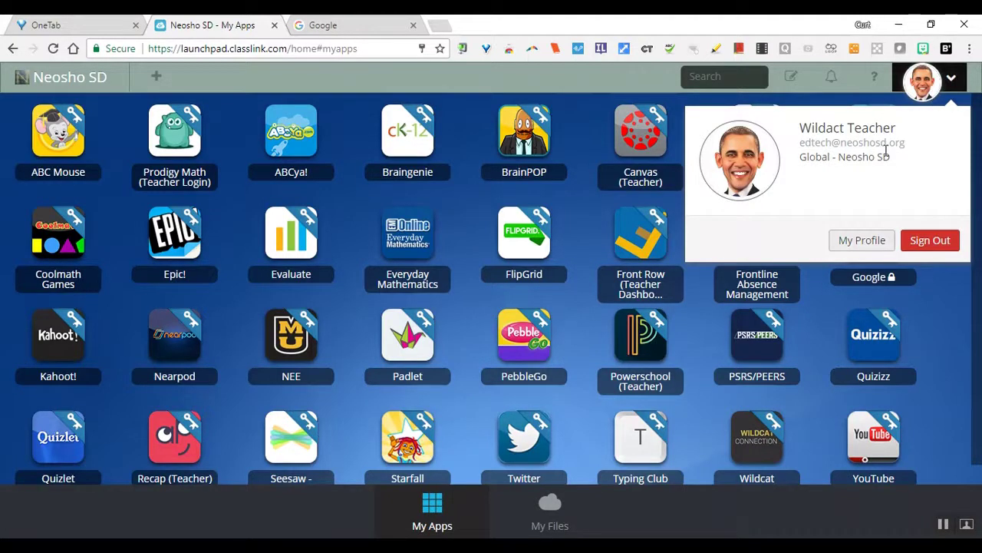
pyautogui.click(860, 251)
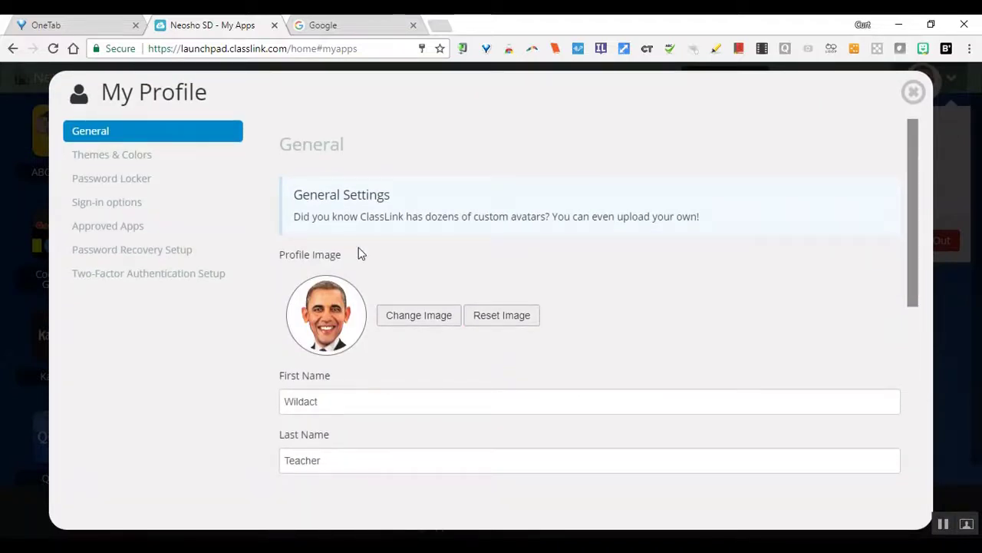
# - Choose the smiling bald man caricature from the Select a Photo gallery as the profile picture
pyautogui.click(411, 324)
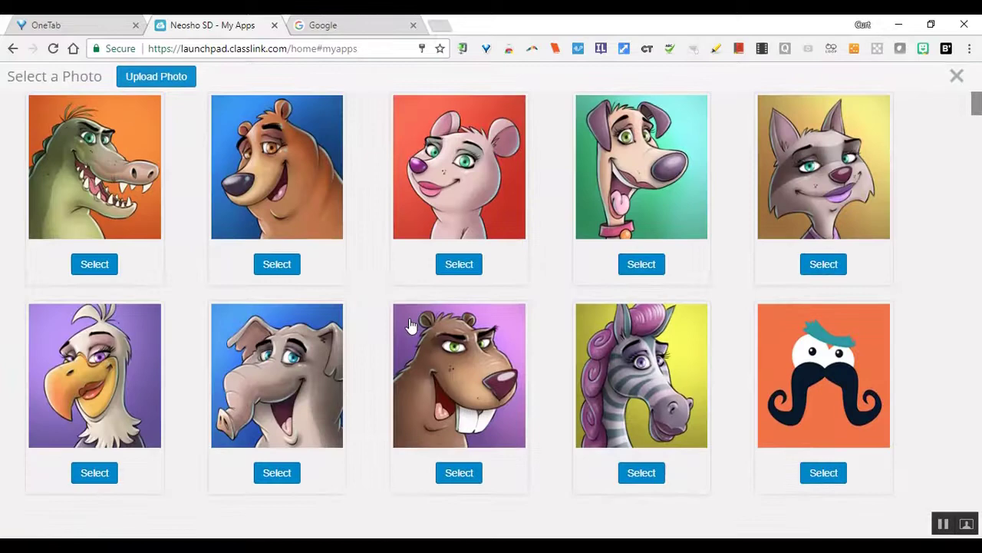
pyautogui.moveTo(980, 123); pyautogui.dragTo(980, 244)
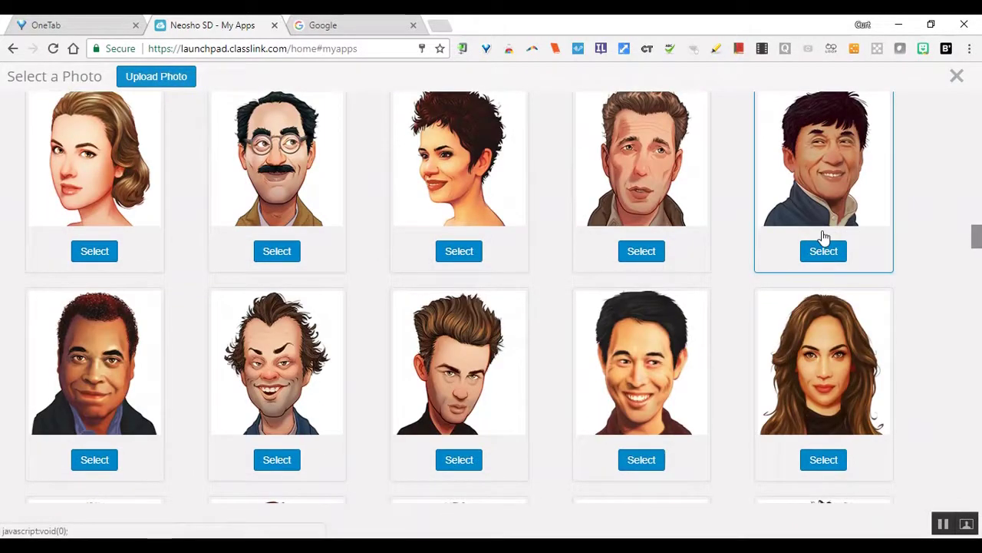
pyautogui.moveTo(977, 244); pyautogui.dragTo(976, 271)
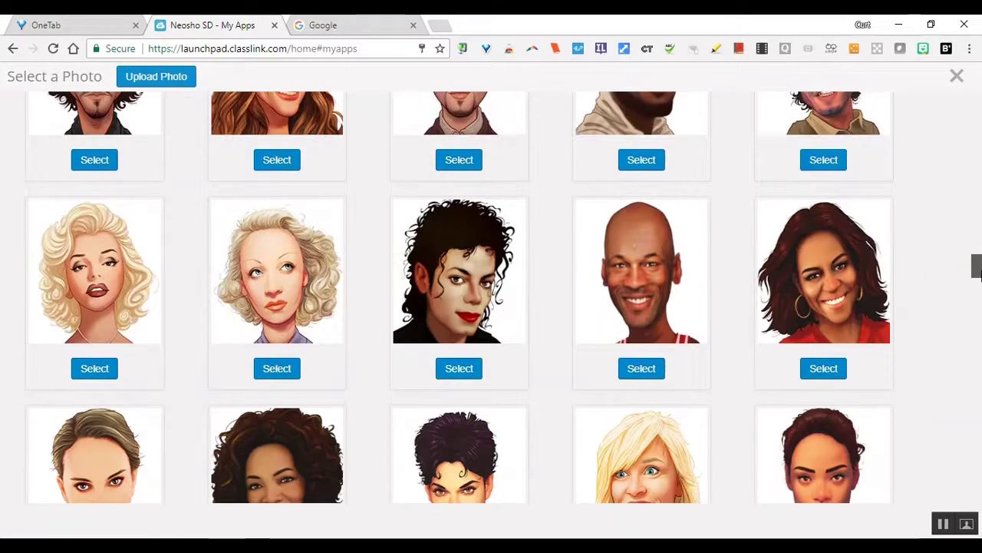
pyautogui.click(641, 369)
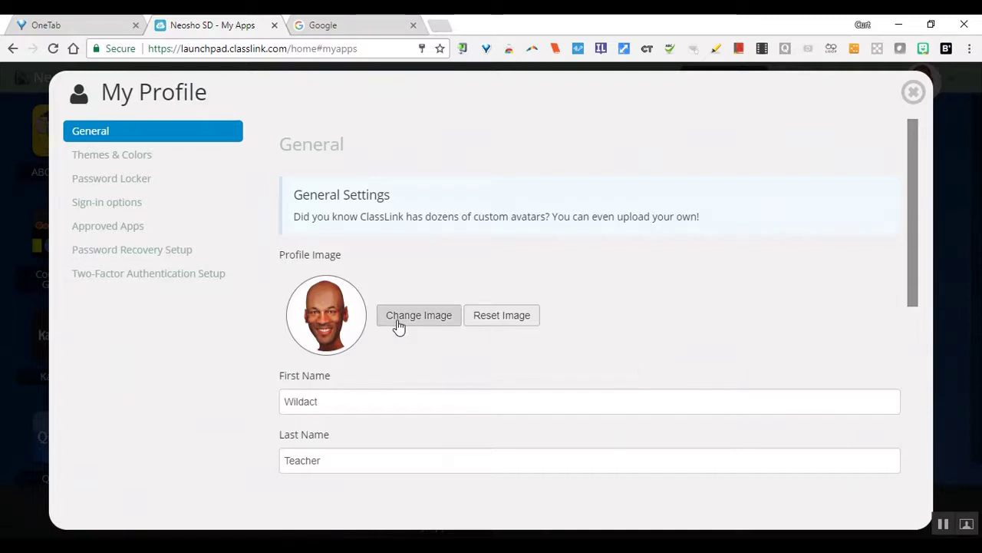
# - In Themes & Colors, try purple, then apply the red theme and close My Profile
pyautogui.click(138, 164)
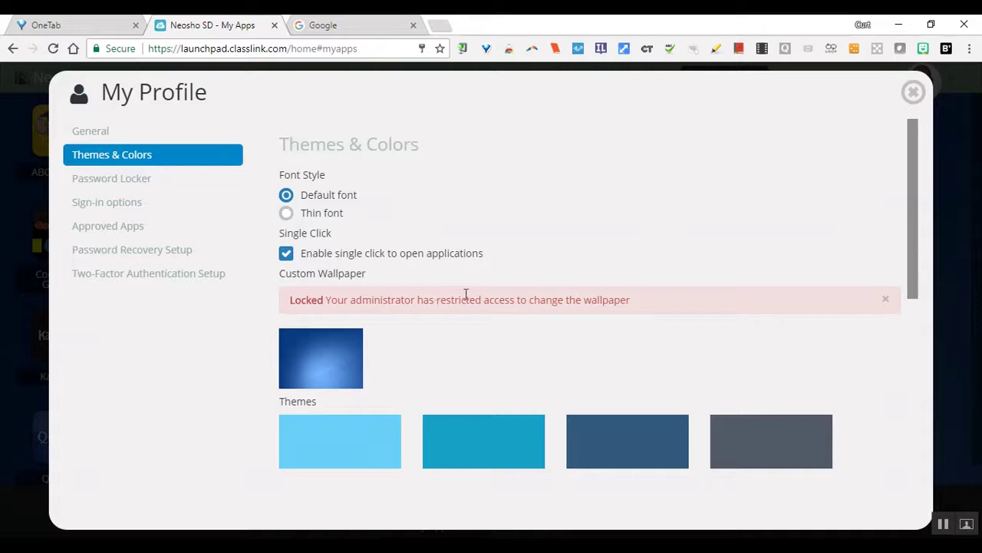
pyautogui.moveTo(916, 200); pyautogui.dragTo(958, 266)
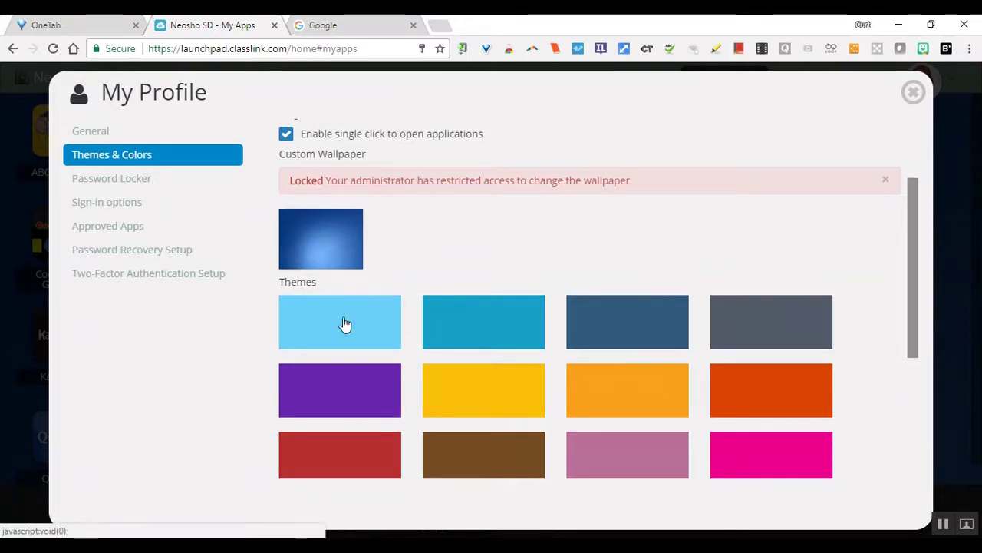
pyautogui.click(357, 388)
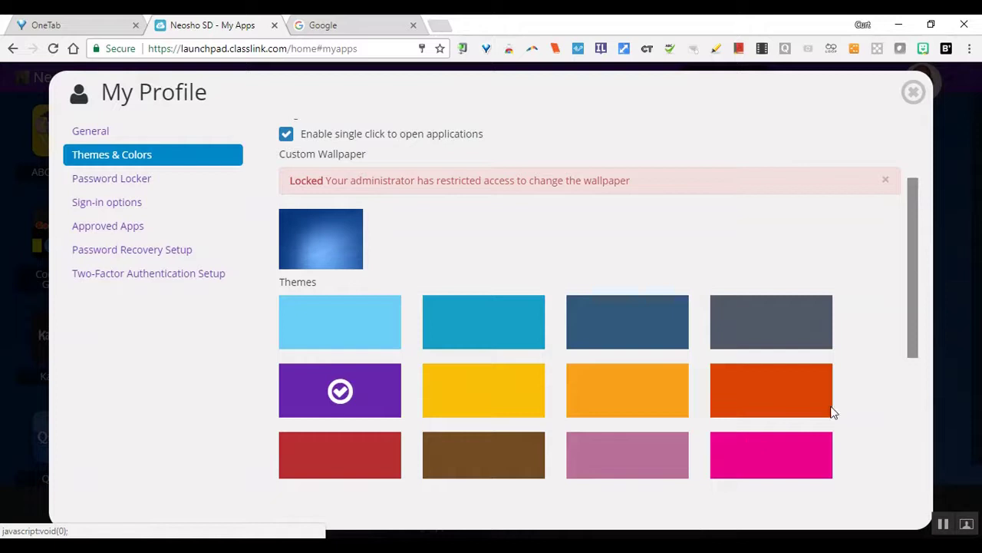
pyautogui.moveTo(913, 334); pyautogui.dragTo(941, 418)
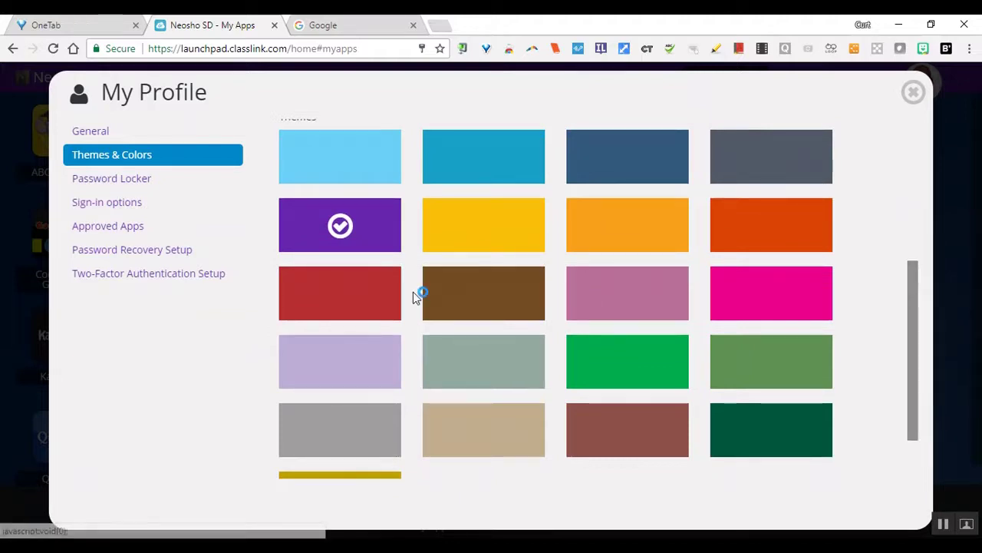
pyautogui.click(309, 315)
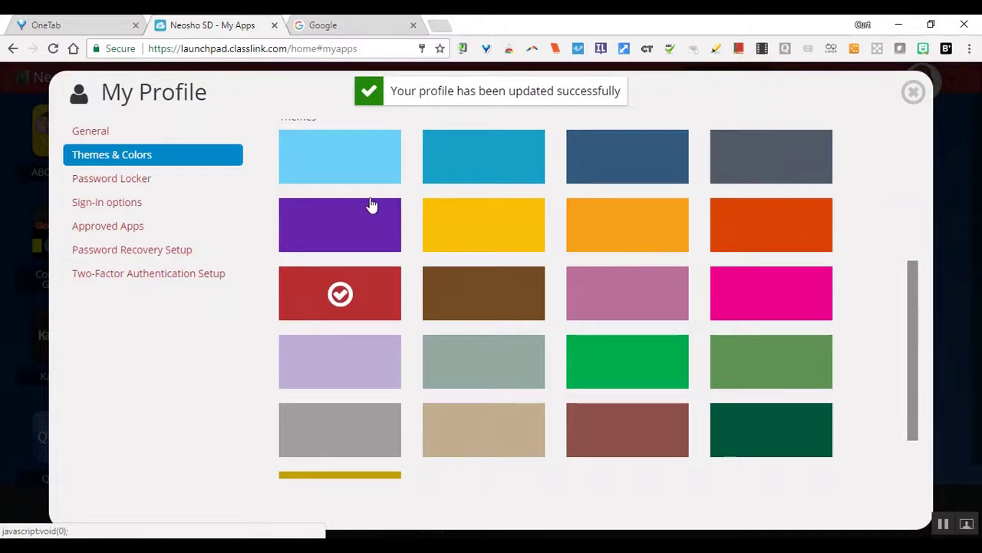
pyautogui.click(913, 93)
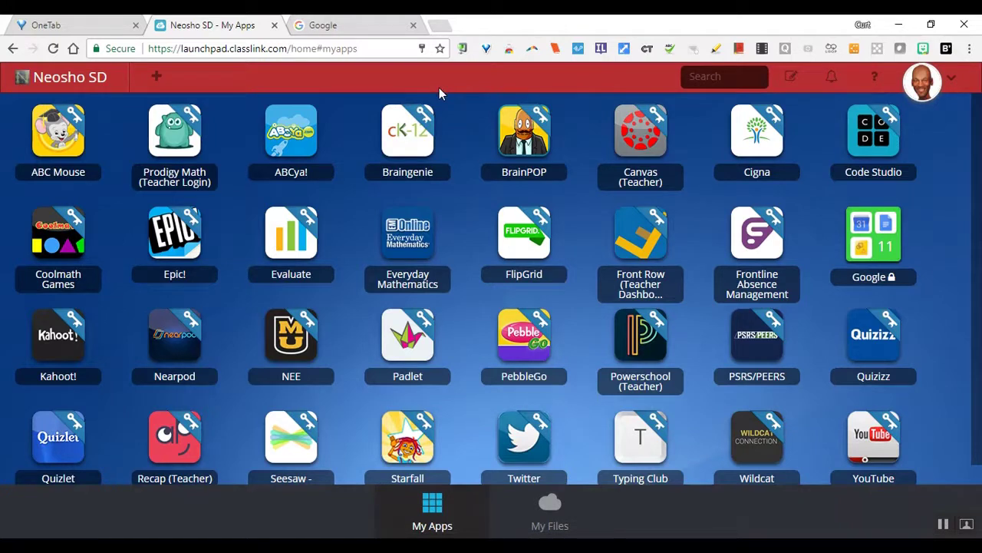
# - Reopen My Profile to review the Password Locker list of app logins, then close it
pyautogui.click(935, 82)
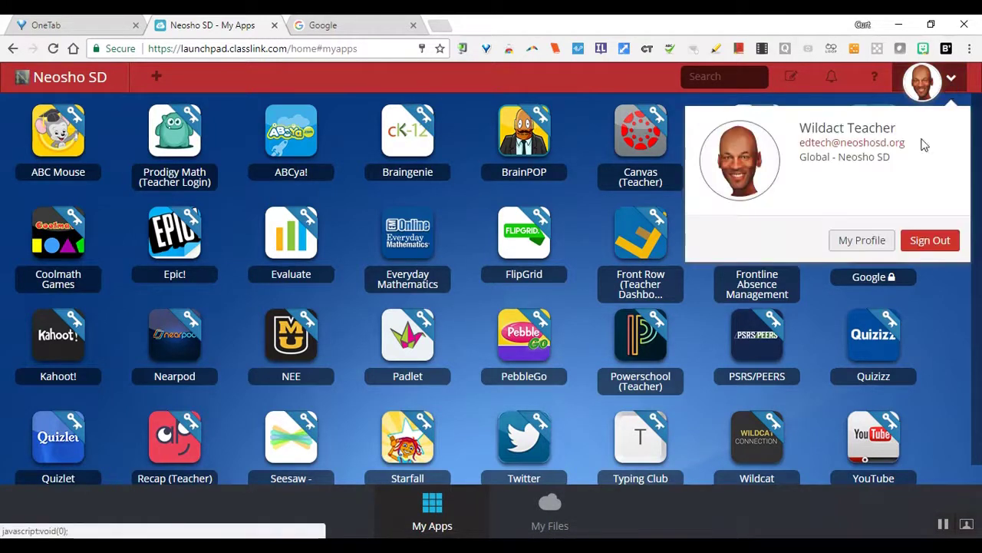
pyautogui.click(860, 244)
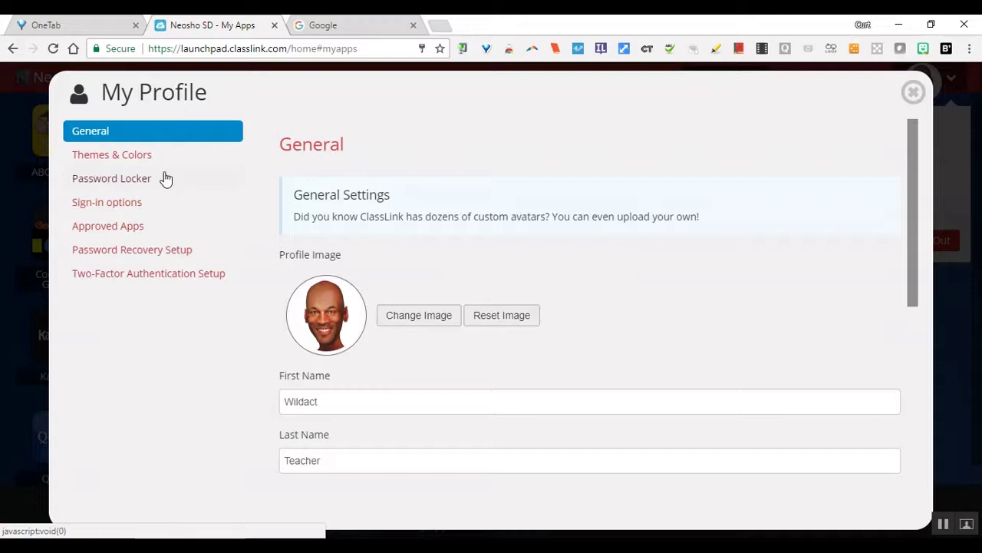
pyautogui.click(96, 183)
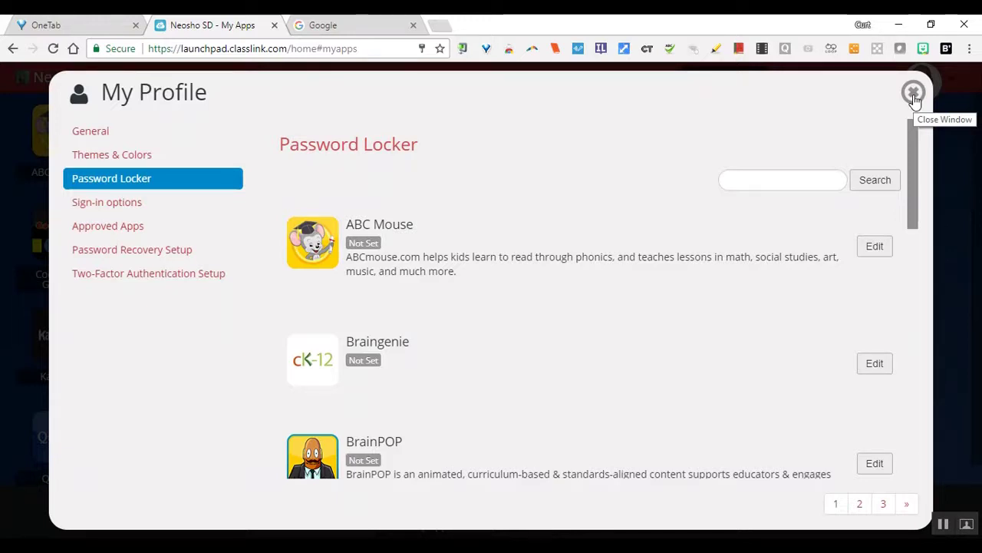
pyautogui.click(915, 93)
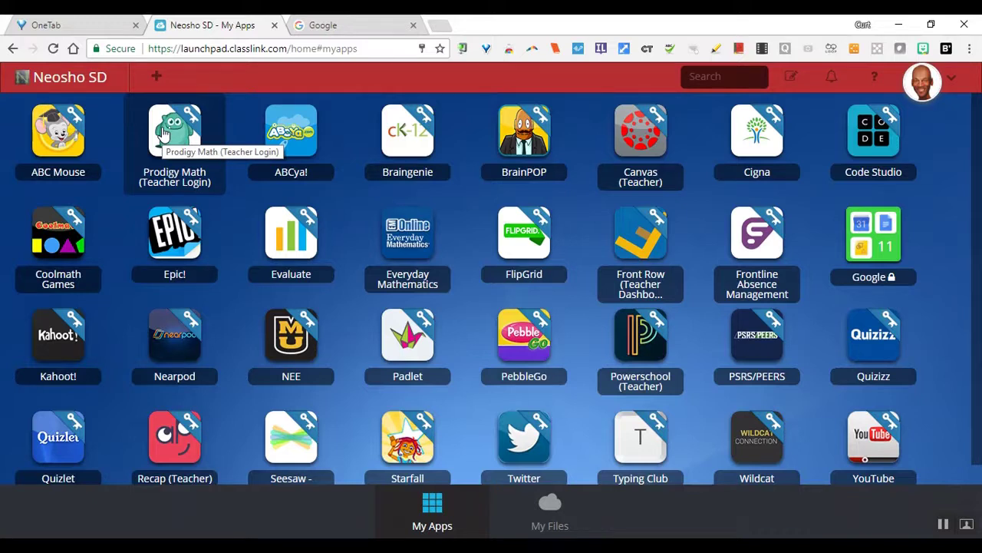
# - Launch FlipGrid and clear the prefilled e-mail and password in its login form
pyautogui.click(533, 237)
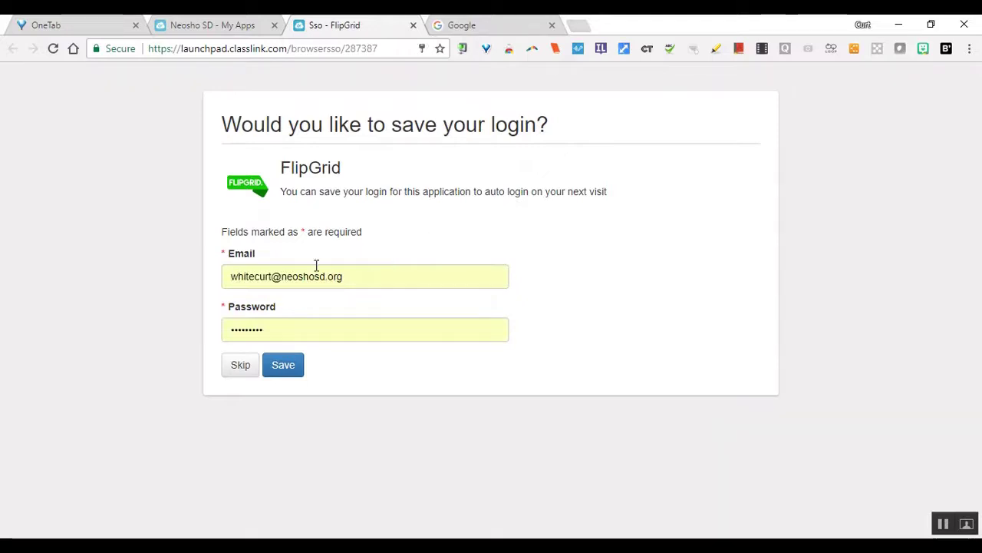
pyautogui.tripleClick(363, 283)
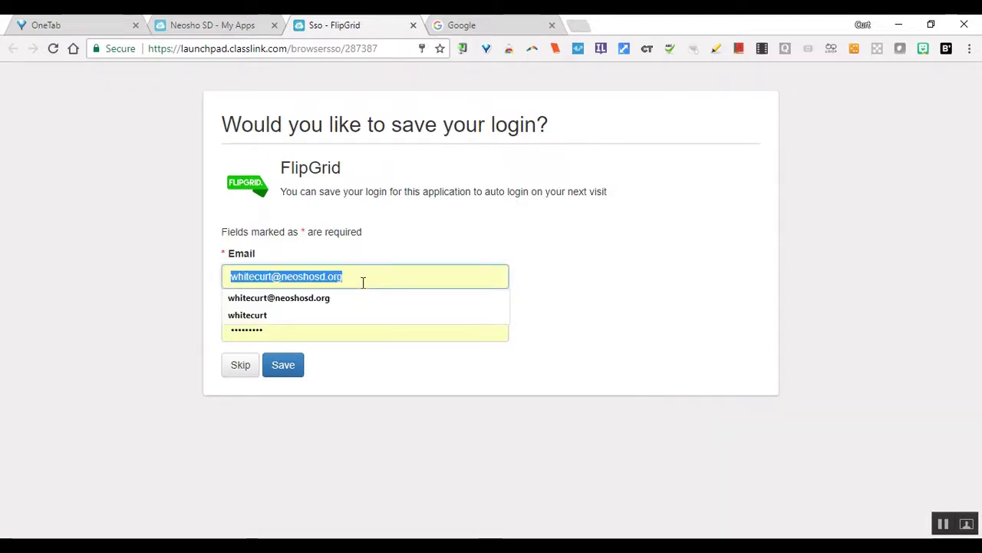
pyautogui.press('BackSpace')
pyautogui.click(611, 333)
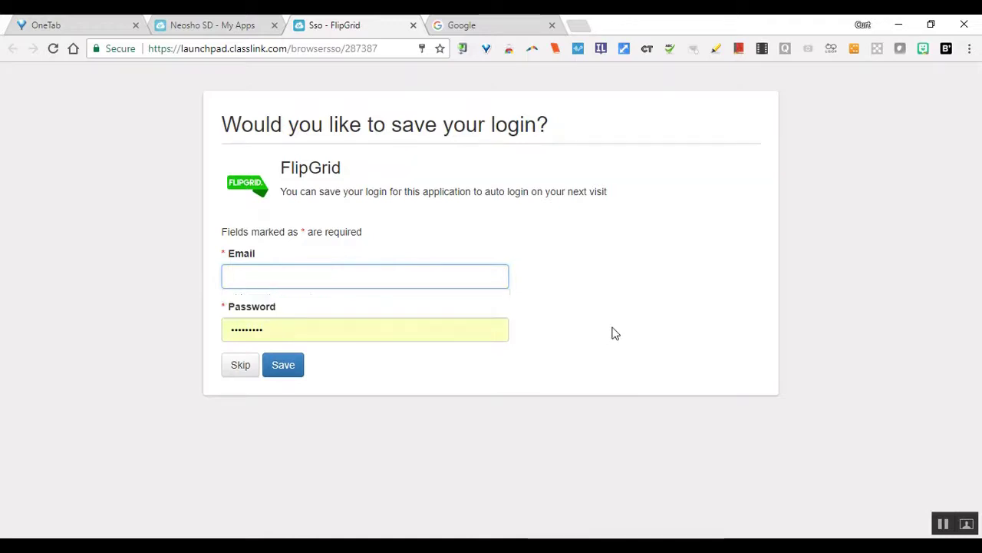
pyautogui.tripleClick(403, 326)
pyautogui.press('BackSpace')
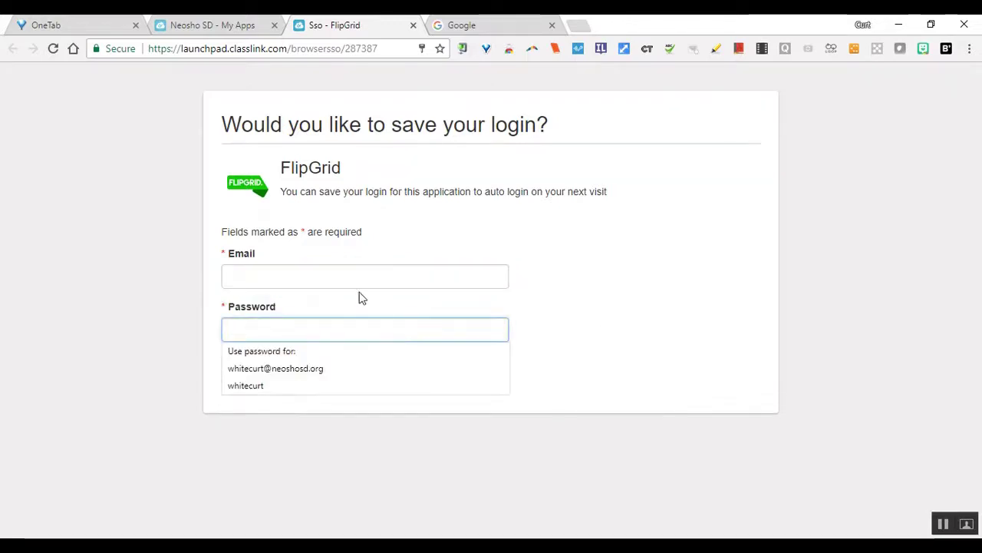
# - Enter the other account's e-mail and password and save the FlipGrid login
pyautogui.click(356, 279)
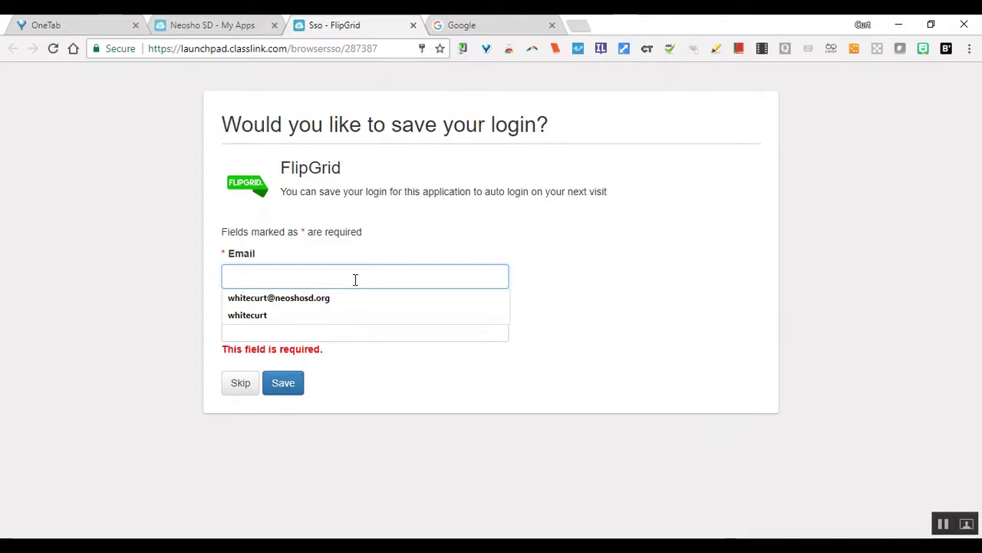
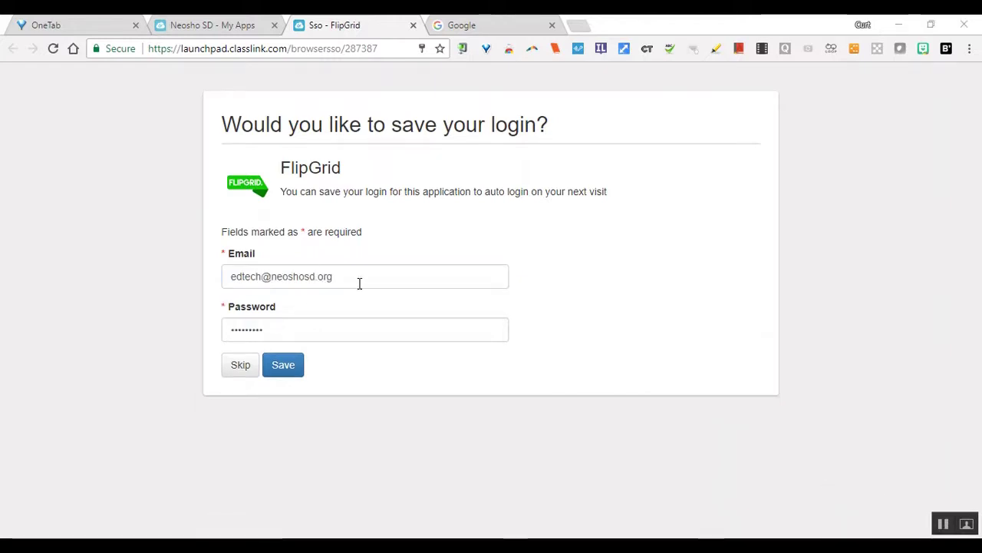
pyautogui.click(284, 364)
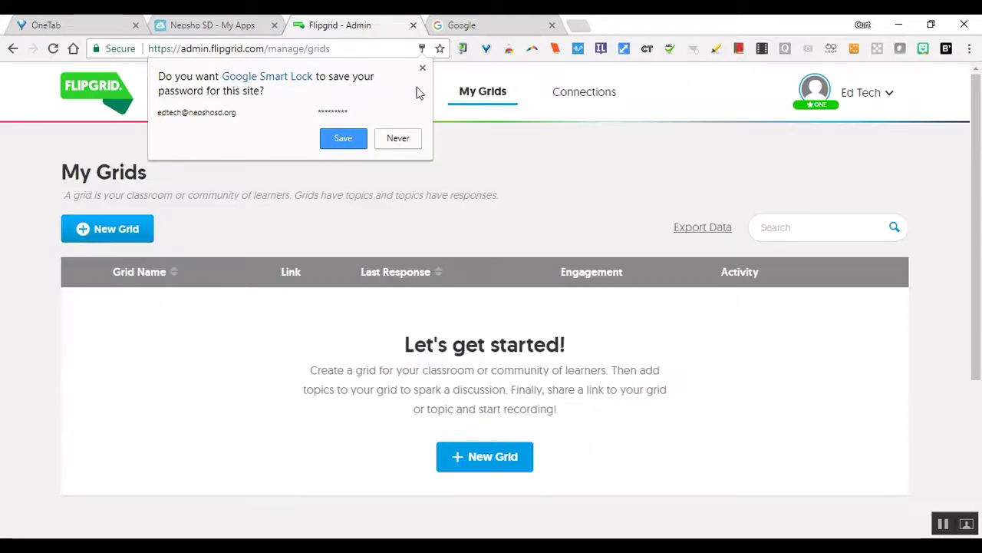
# - Decline the browser's save-password offer and switch back to the ClassLink tab
pyautogui.click(423, 69)
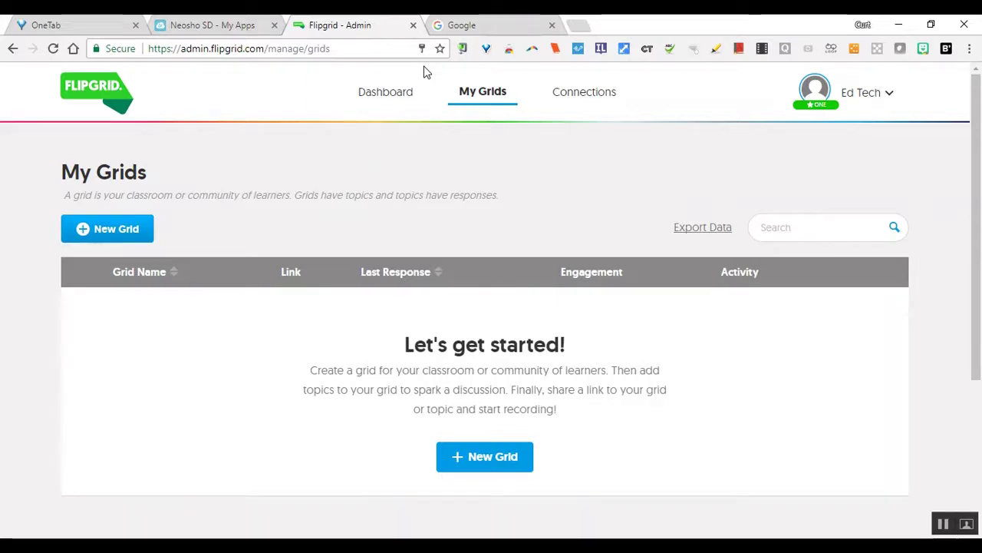
pyautogui.click(413, 26)
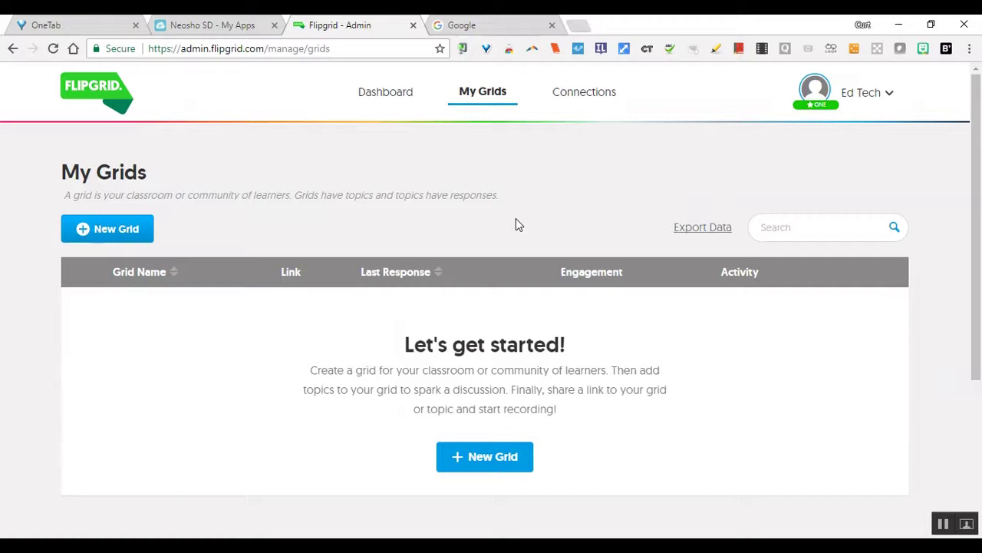
# - Verify FlipGrid's Default locker holds the saved e-mail and password, leaving it unchanged
pyautogui.click(220, 27)
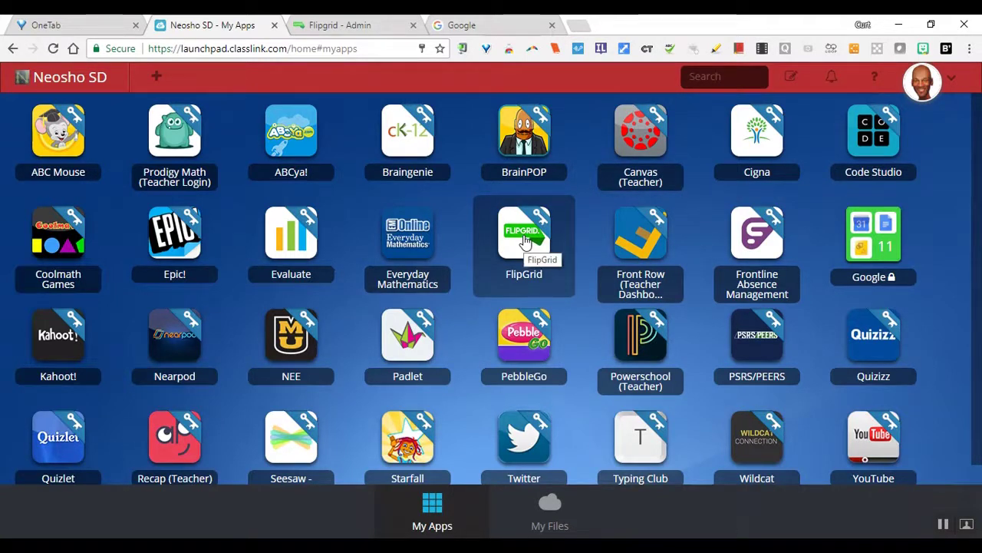
pyautogui.rightClick(524, 241)
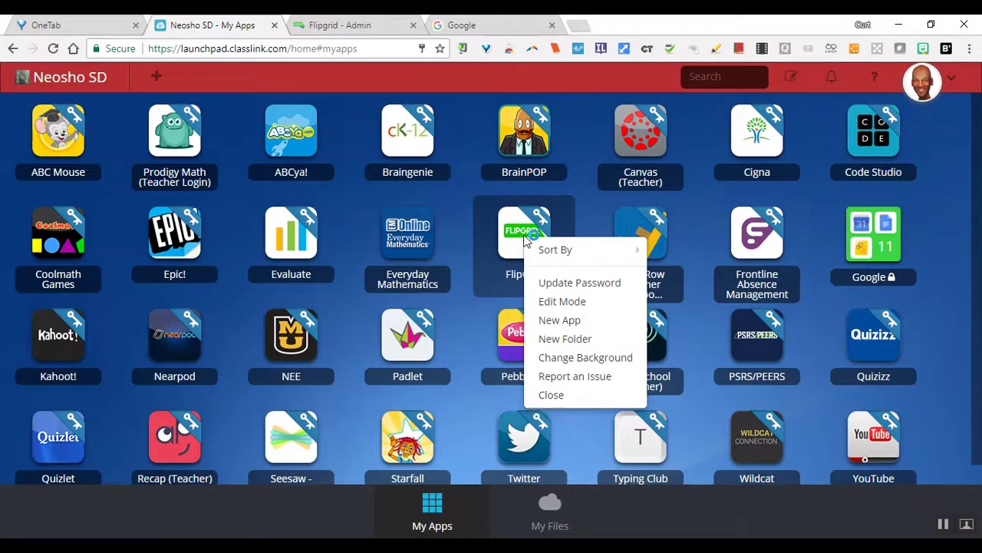
pyautogui.click(556, 284)
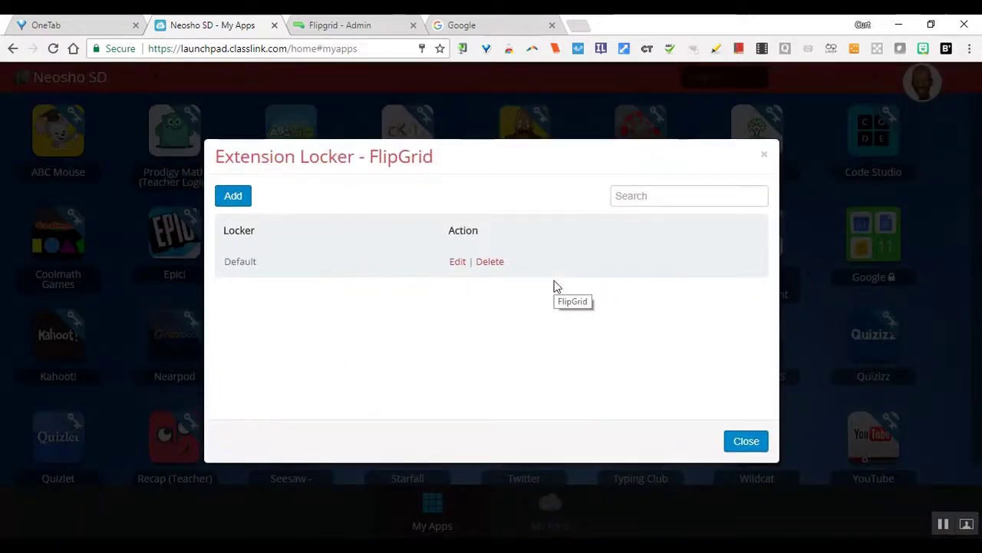
pyautogui.click(459, 263)
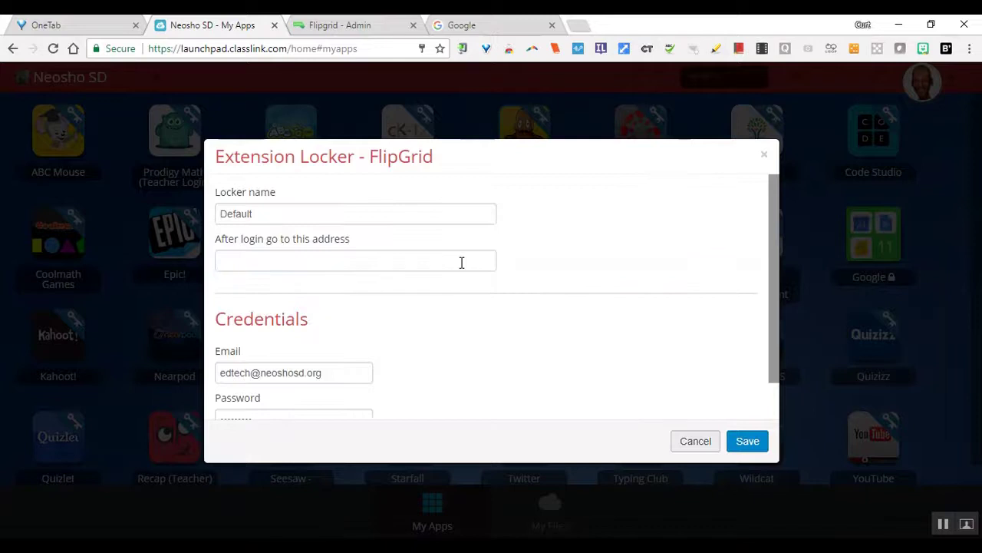
pyautogui.click(774, 356)
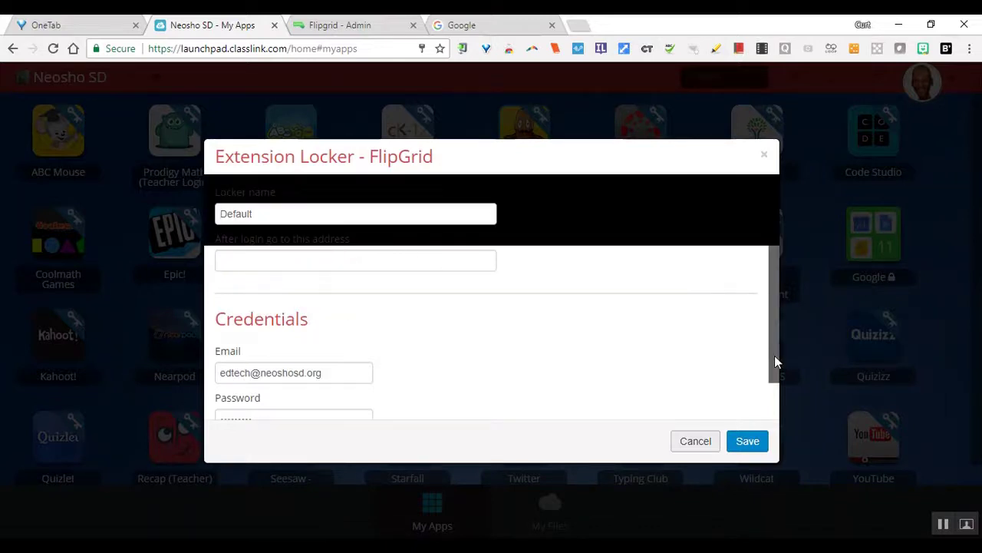
pyautogui.moveTo(774, 360); pyautogui.dragTo(788, 418)
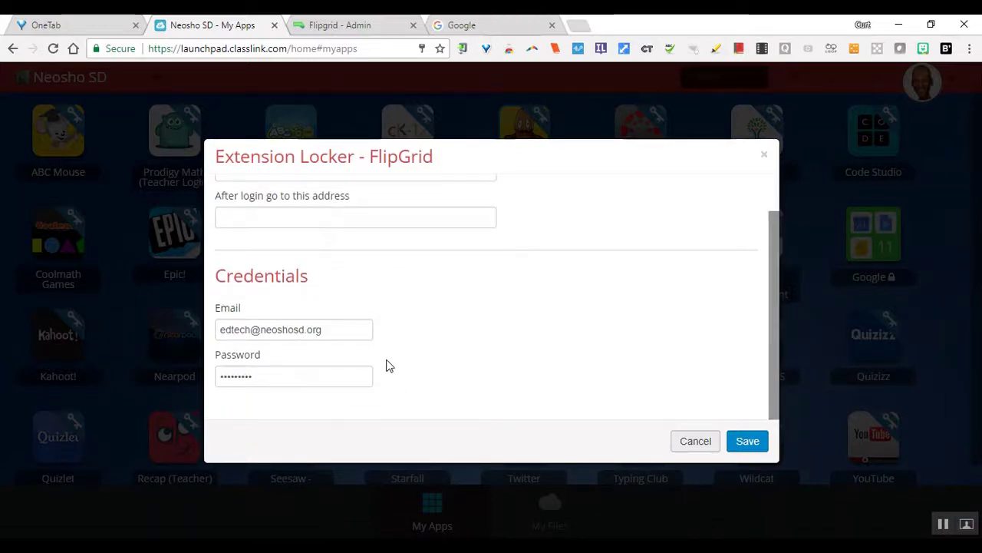
pyautogui.click(694, 447)
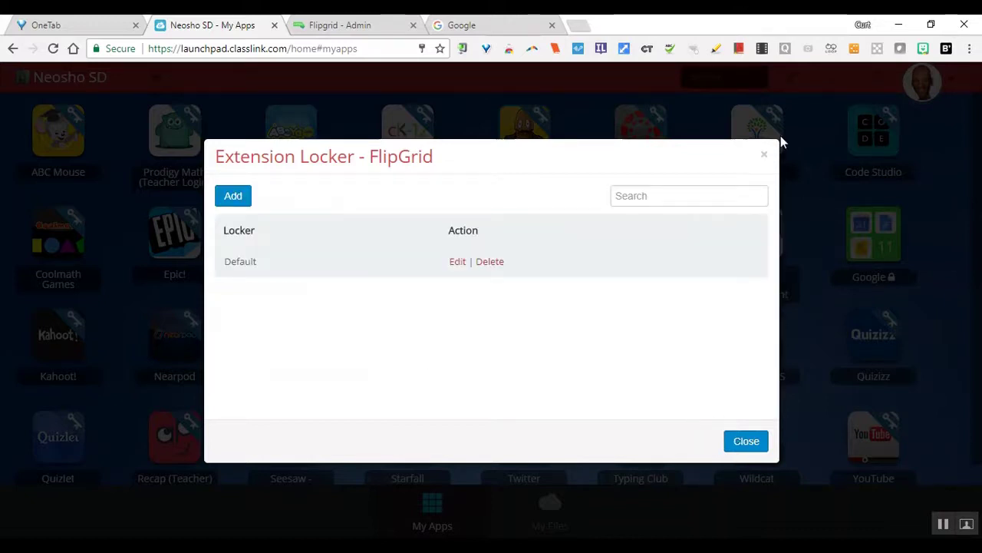
pyautogui.click(764, 155)
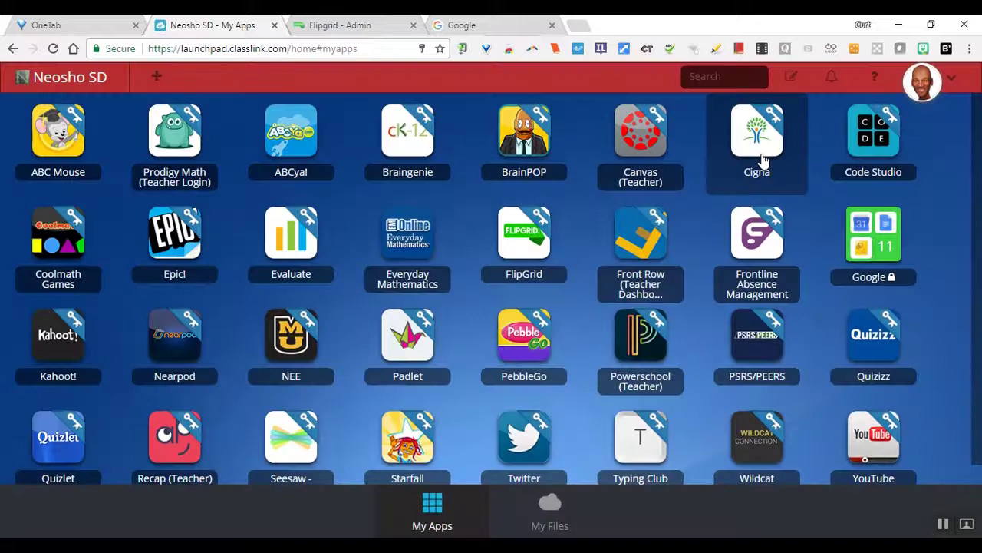